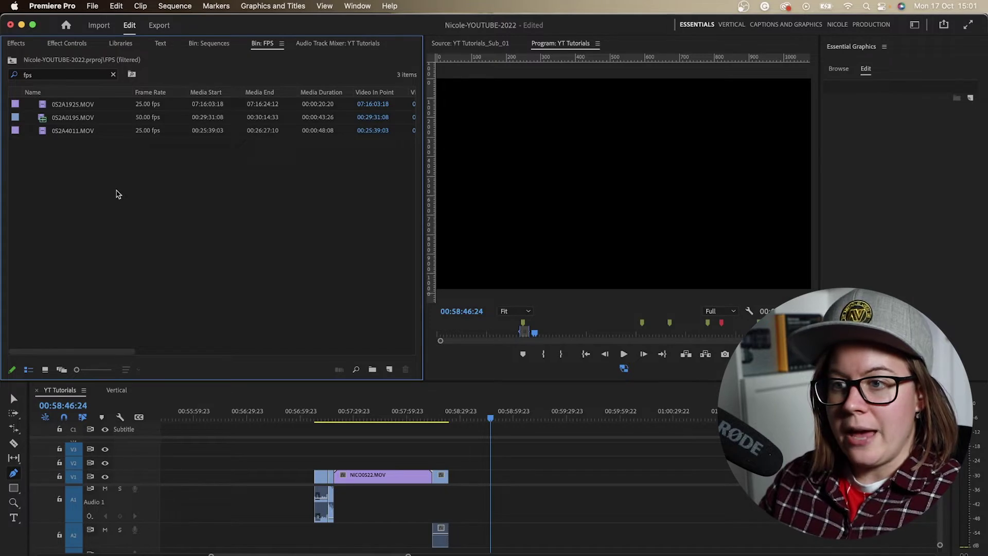
Step: Check the sequence frame rate, preview 0S2A0195.MOV, and place it on the timeline at the playhead
{"action": "left_click", "coordinate": [174, 6]}
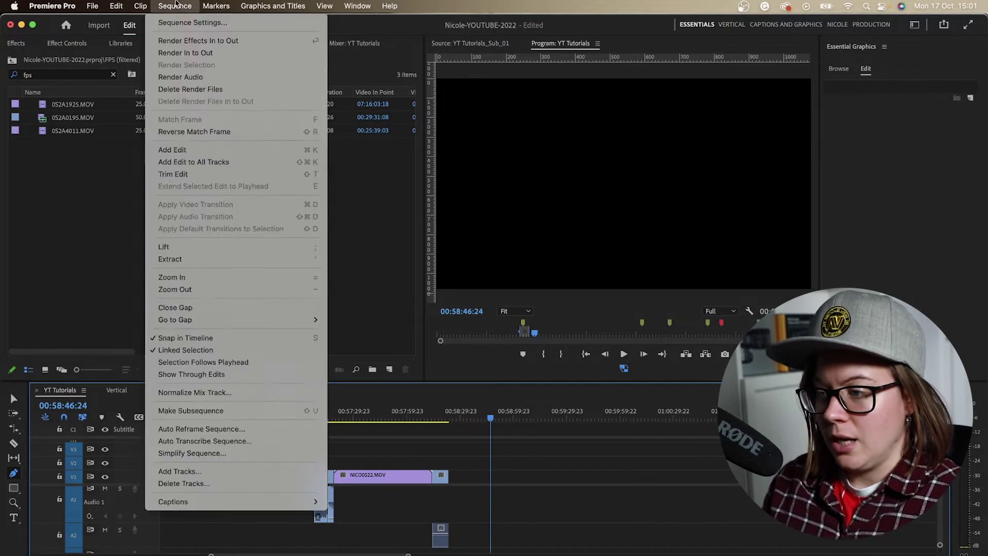
{"action": "left_click", "coordinate": [103, 42]}
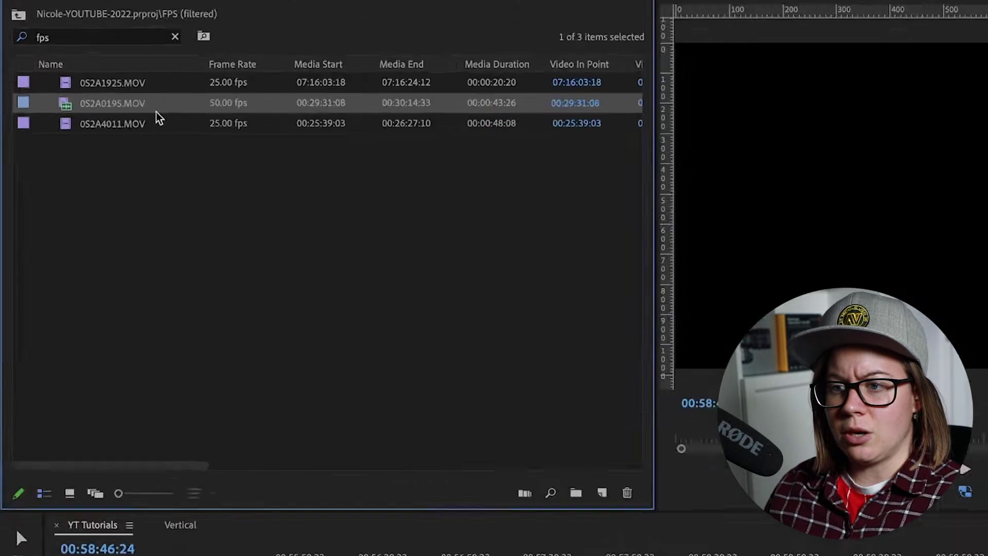
{"action": "mouse_move", "coordinate": [101, 124]}
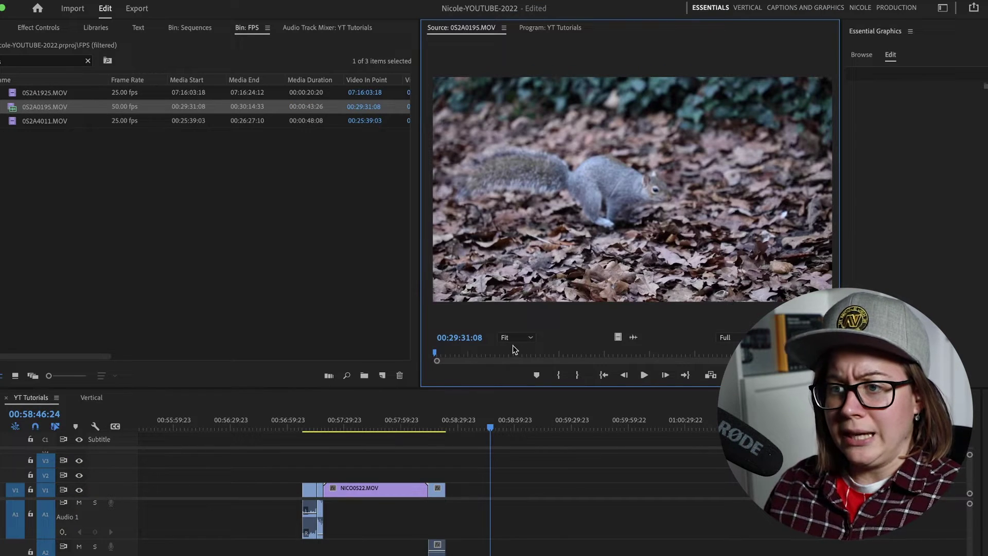
{"action": "mouse_move", "coordinate": [487, 356]}
{"action": "left_mouse_down"}
{"action": "mouse_move", "coordinate": [514, 355]}
{"action": "mouse_move", "coordinate": [487, 355]}
{"action": "left_mouse_up"}
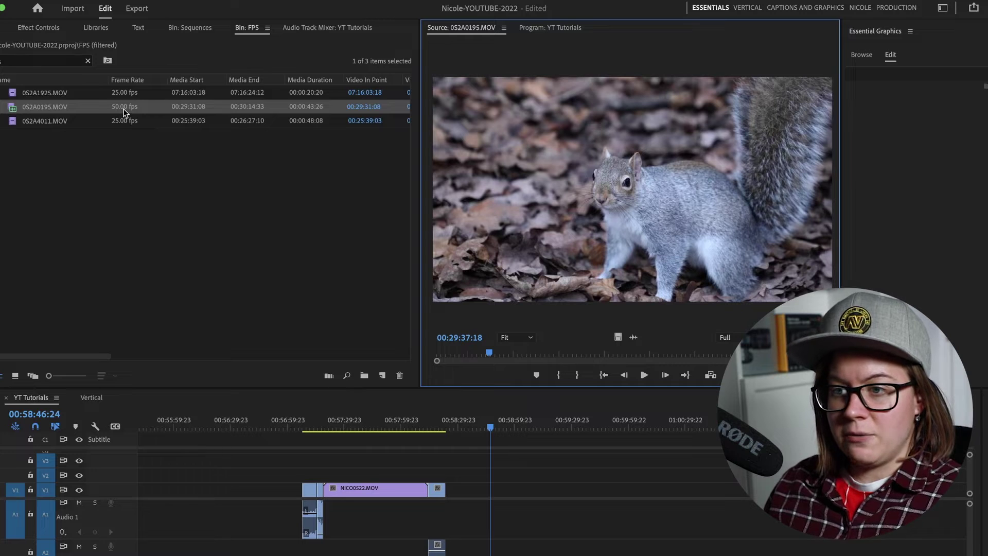
{"action": "mouse_move", "coordinate": [125, 113]}
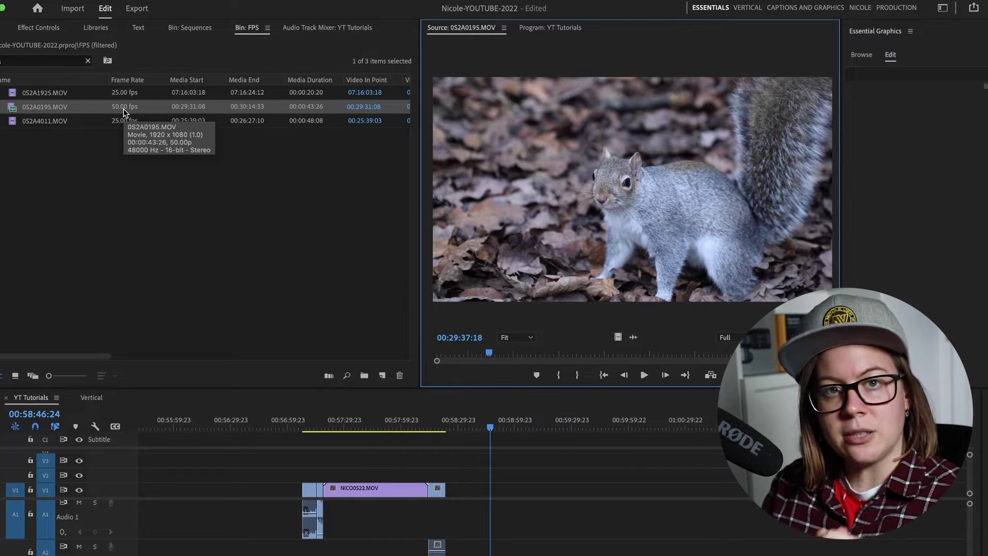
{"action": "left_click_drag", "start_coordinate": [12, 113], "coordinate": [511, 474]}
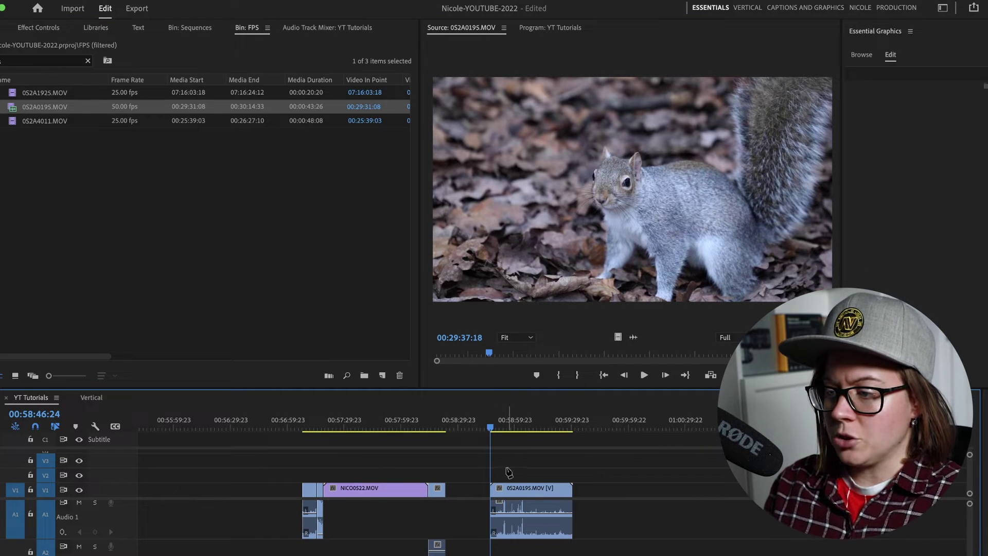
Step: Mute track A1 and play the squirrel clip at normal speed, zooming in to settle on a frame
{"action": "left_click", "coordinate": [79, 503]}
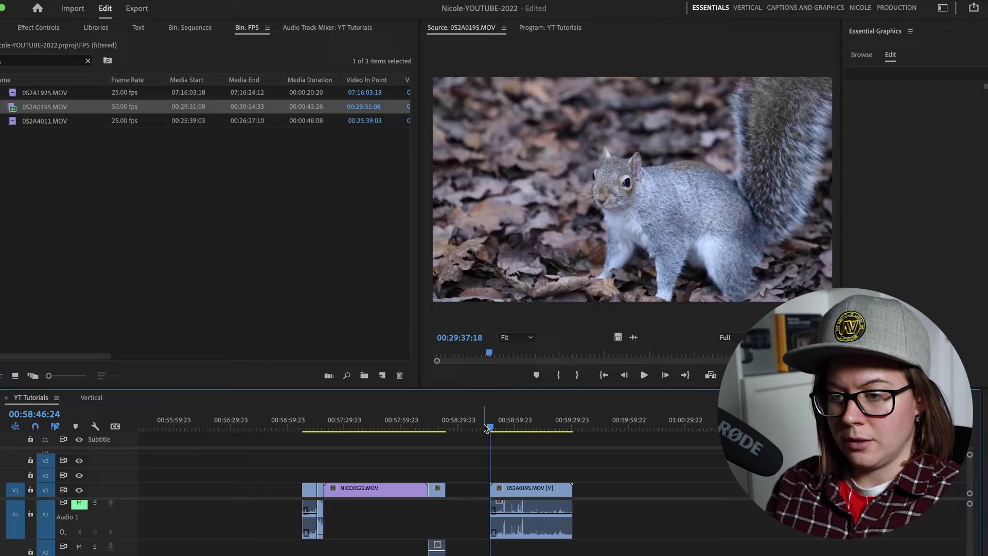
{"action": "key", "text": "space"}
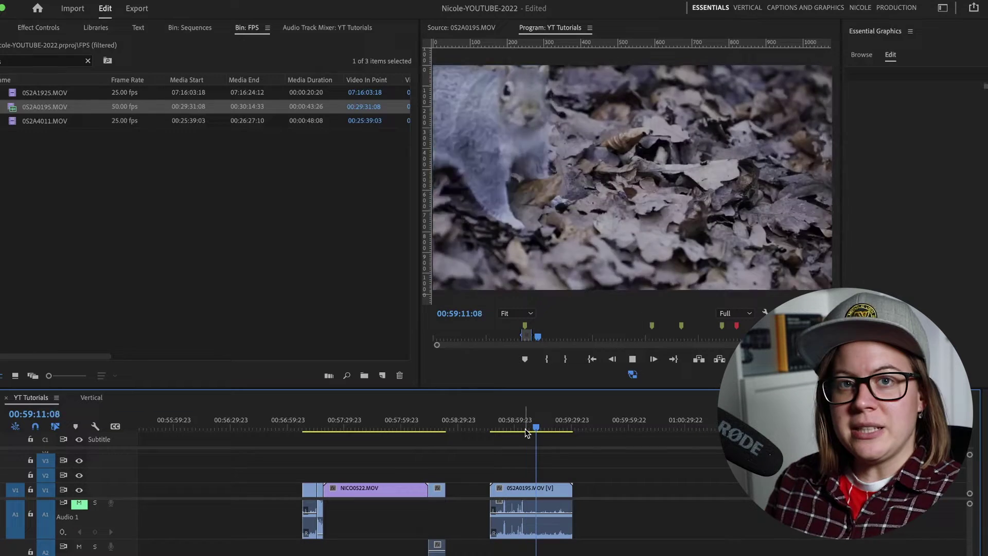
{"action": "left_click", "coordinate": [524, 429]}
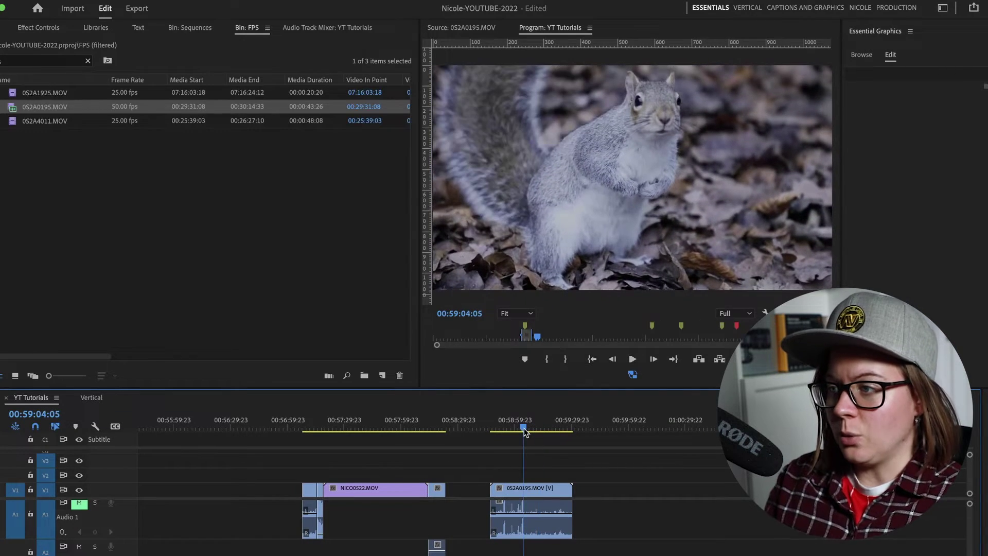
{"action": "key", "text": "="}
{"action": "left_click_drag", "start_coordinate": [548, 430], "coordinate": [554, 428]}
{"action": "key", "text": "space"}
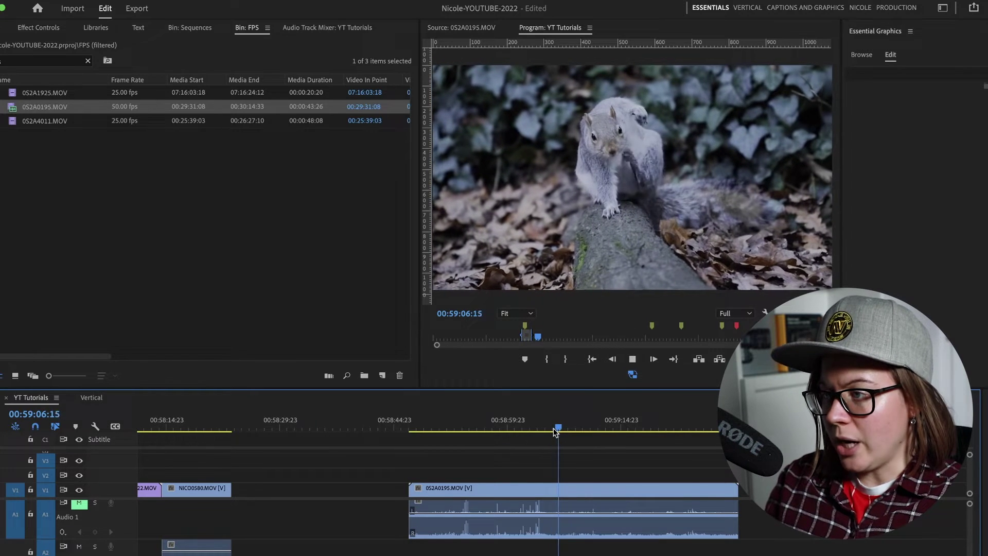
{"action": "left_click", "coordinate": [554, 430]}
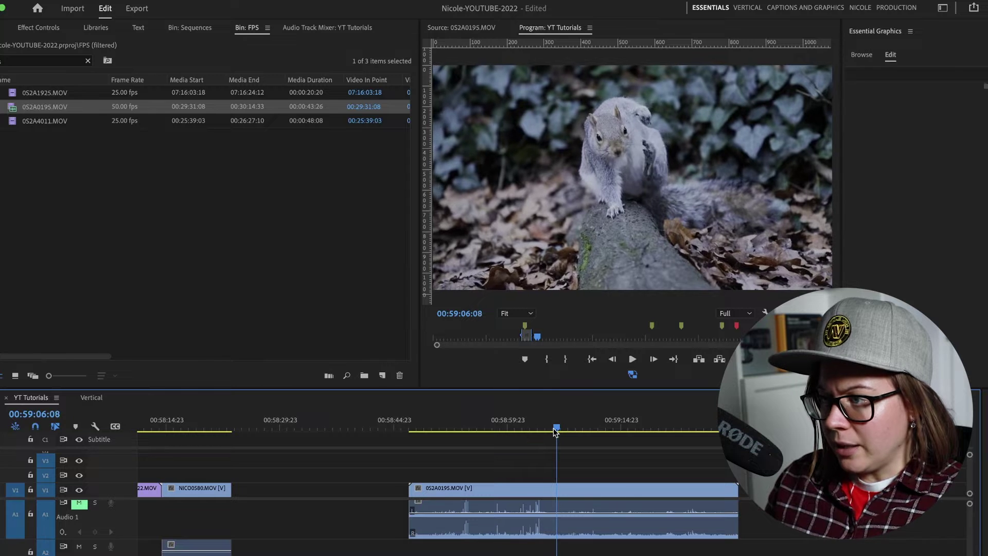
{"action": "left_click_drag", "start_coordinate": [554, 431], "coordinate": [554, 431]}
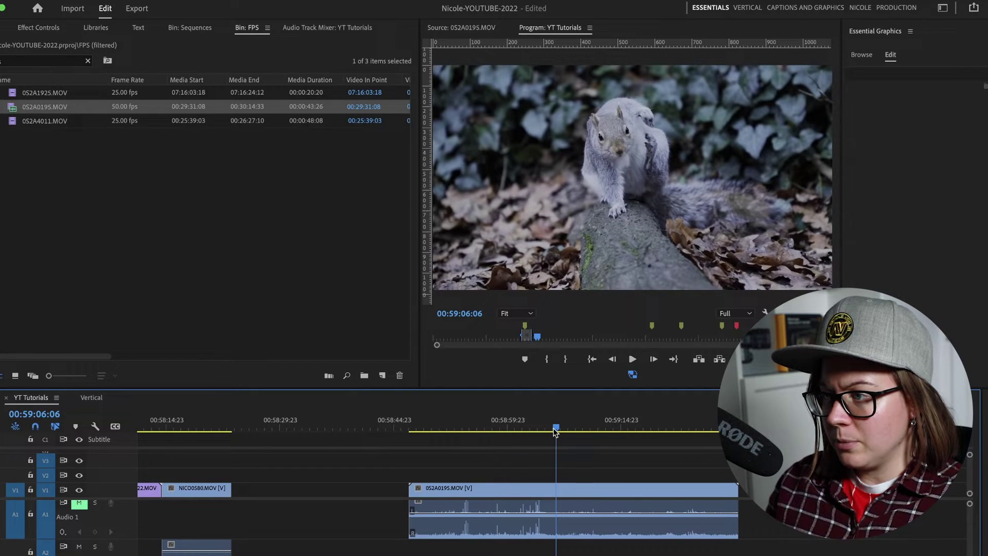
{"action": "left_click", "coordinate": [521, 155]}
Step: Step through the squirrel footage frame by frame in a maximized Program Monitor
{"action": "key", "text": "grave"}
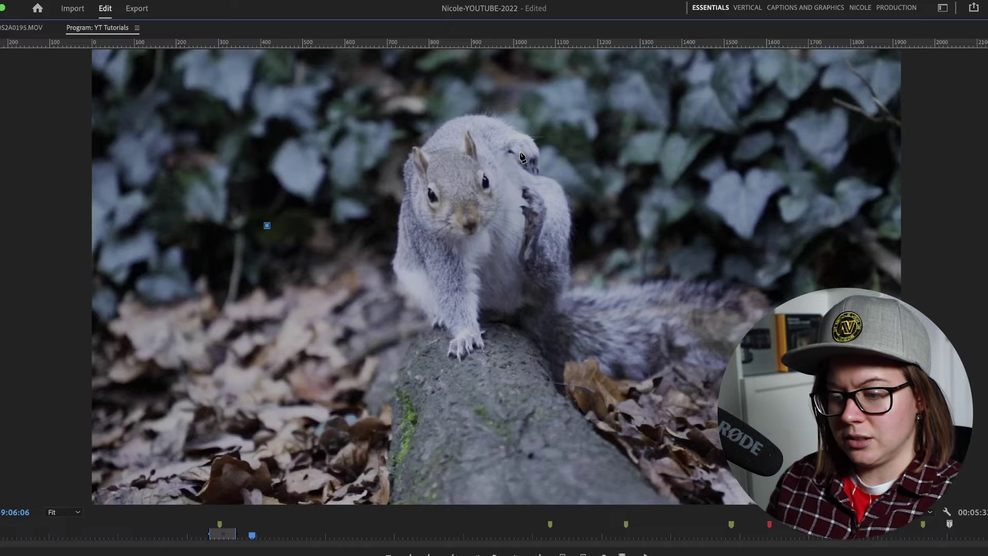
{"action": "key", "text": "Right"}
{"action": "key", "text": "Right"}
{"action": "key", "text": "Right"}
{"action": "key", "text": "Right"}
{"action": "key", "text": "Left"}
{"action": "key", "text": "Left"}
{"action": "key", "text": "Left"}
{"action": "key", "text": "Left"}
{"action": "key", "text": "Left"}
{"action": "key", "text": "Left"}
{"action": "key", "text": "Left"}
{"action": "key", "text": "Left"}
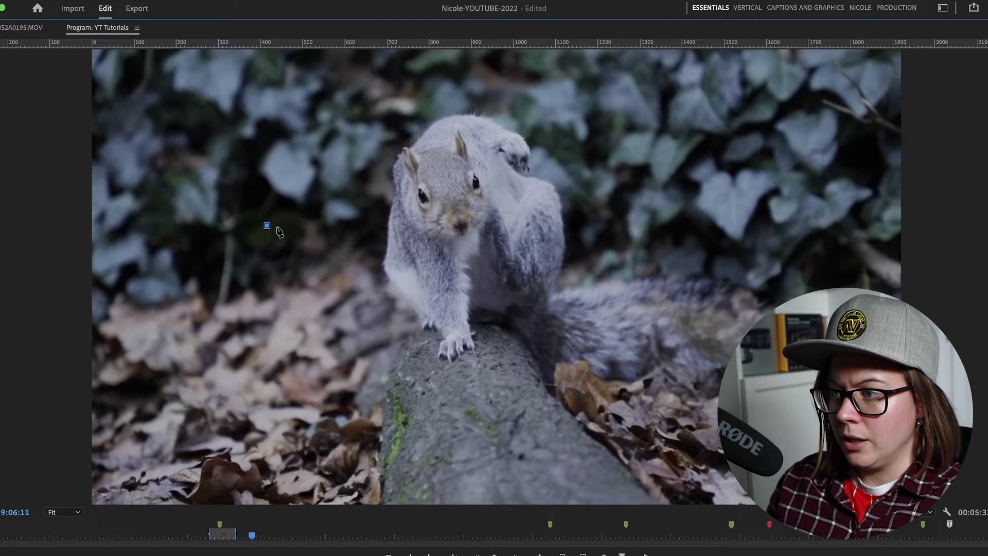
{"action": "key", "text": "Left"}
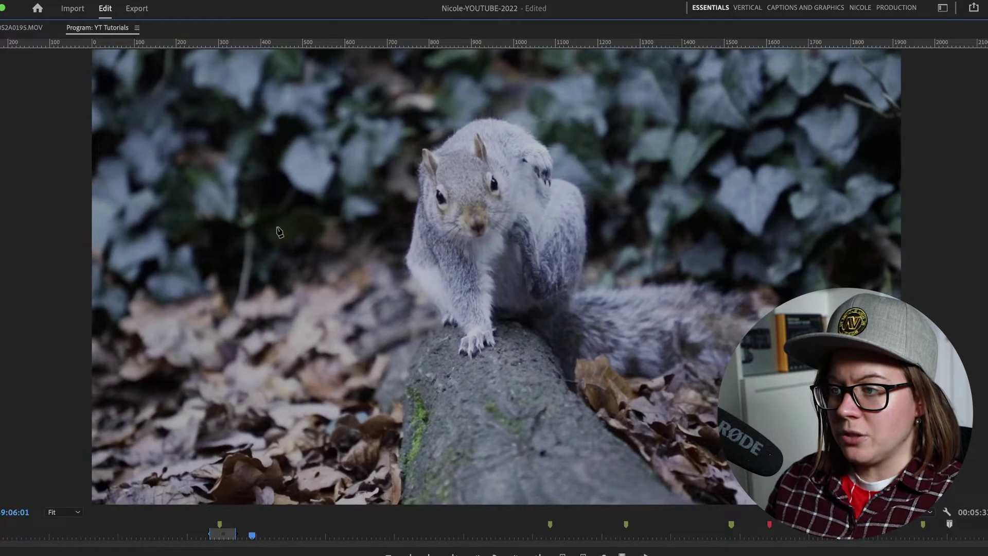
{"action": "key", "text": "grave"}
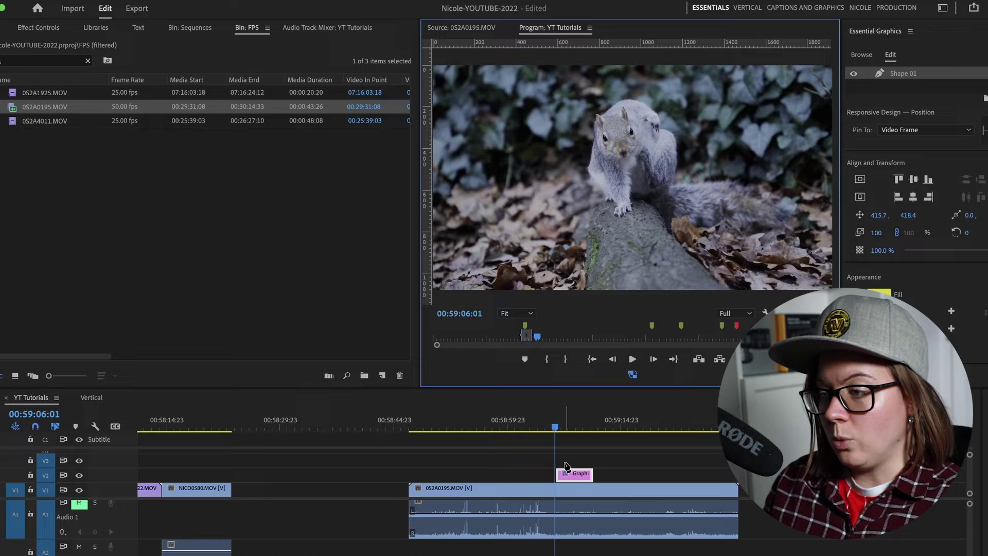
Step: Undo the stray graphic clip and move the playhead past the end of the clips
{"action": "left_click", "coordinate": [562, 429]}
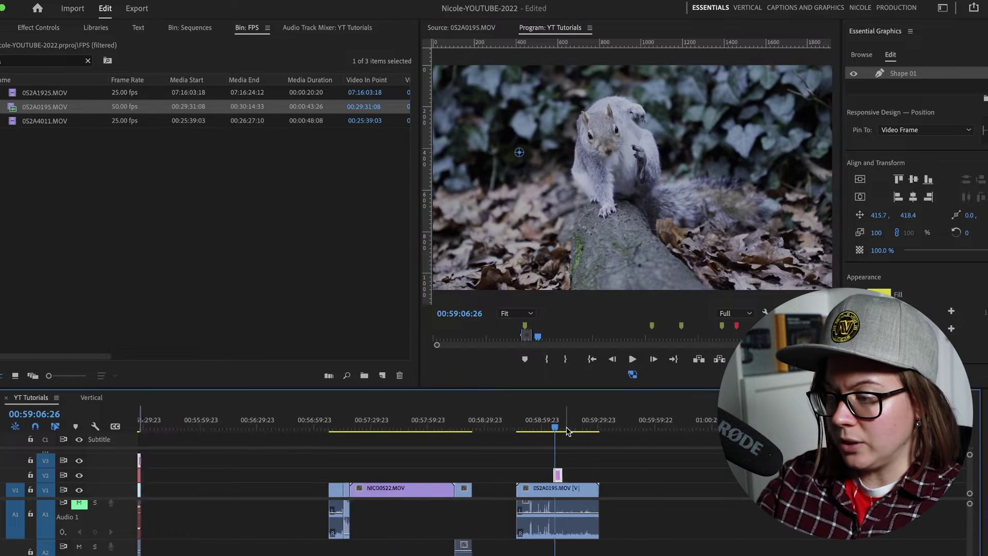
{"action": "key", "text": "ctrl+z"}
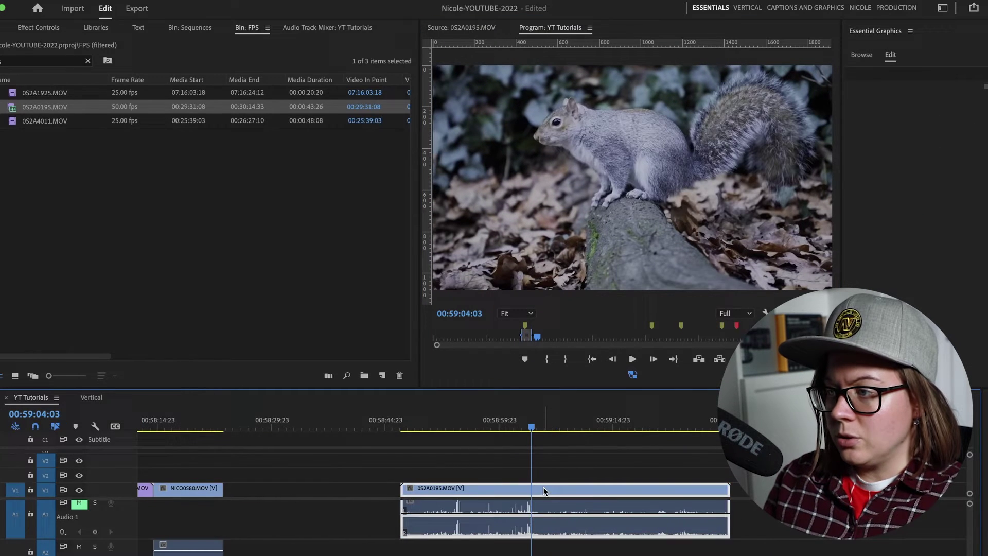
{"action": "scroll", "coordinate": [544, 487], "scroll_direction": "down", "scroll_amount": 5}
{"action": "left_click", "coordinate": [614, 427]}
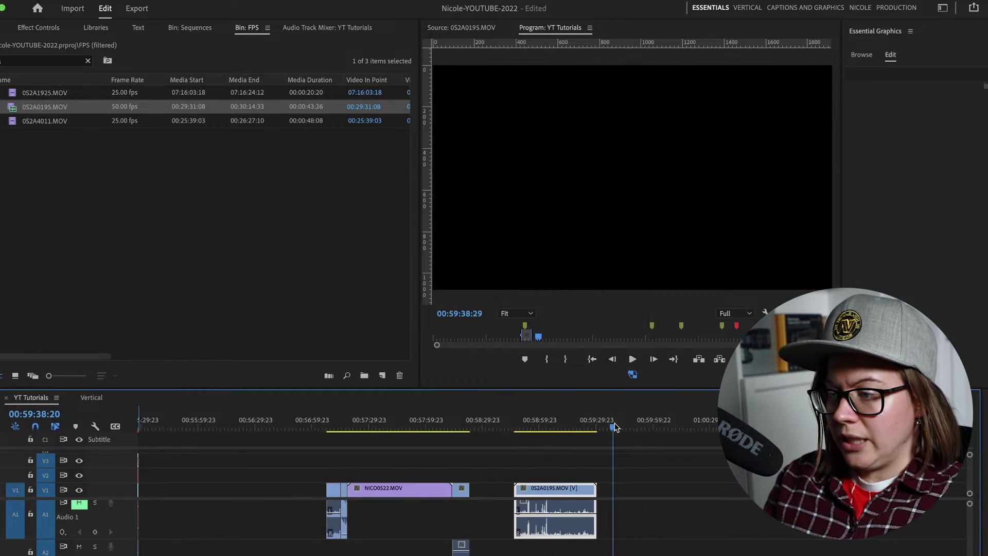
Step: Bring up the context menu for 0S2A0195.MOV and point to Modify > Interpret Footage
{"action": "right_click", "coordinate": [81, 109]}
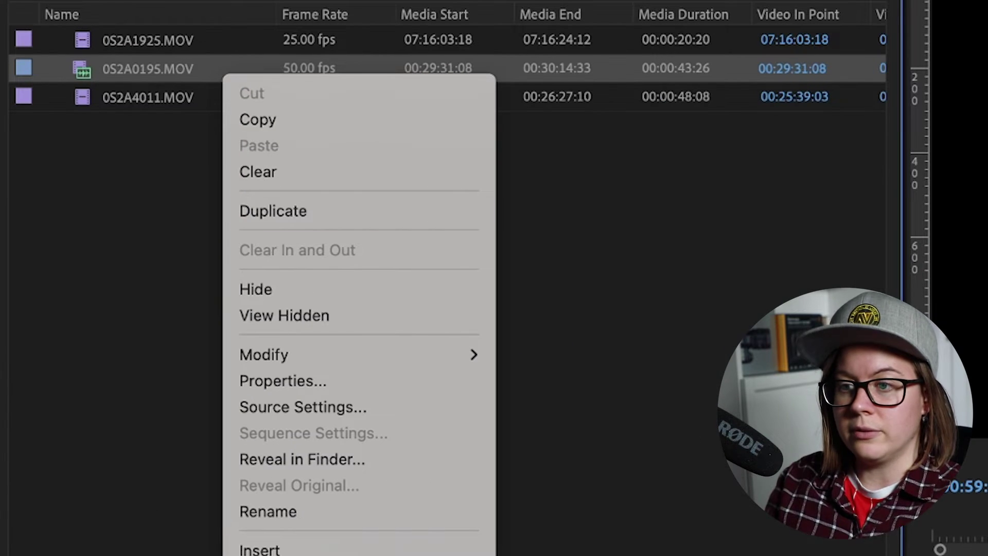
{"action": "mouse_move", "coordinate": [334, 364]}
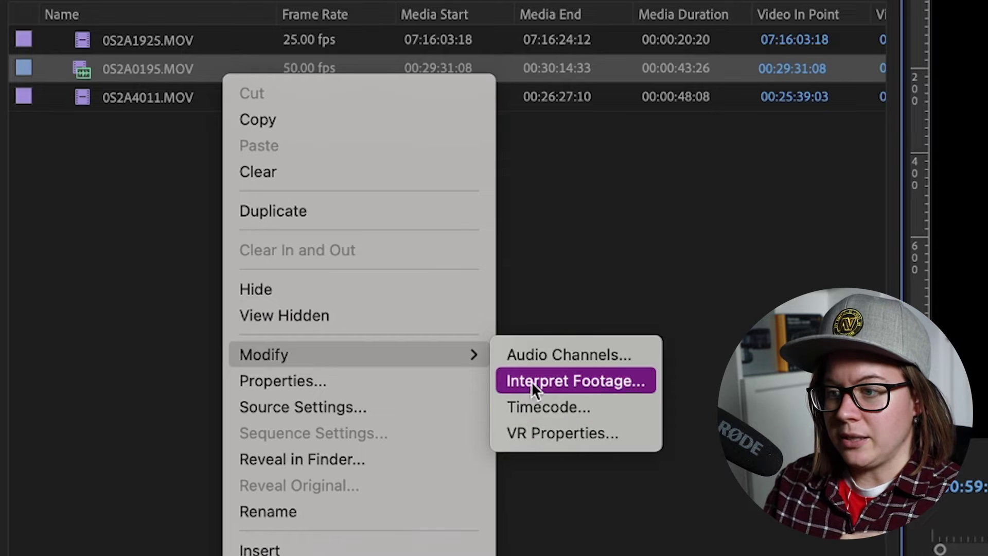
Step: Set 0S2A0195.MOV to assume 25 fps and add a second copy to the sequence
{"action": "left_click", "coordinate": [589, 382]}
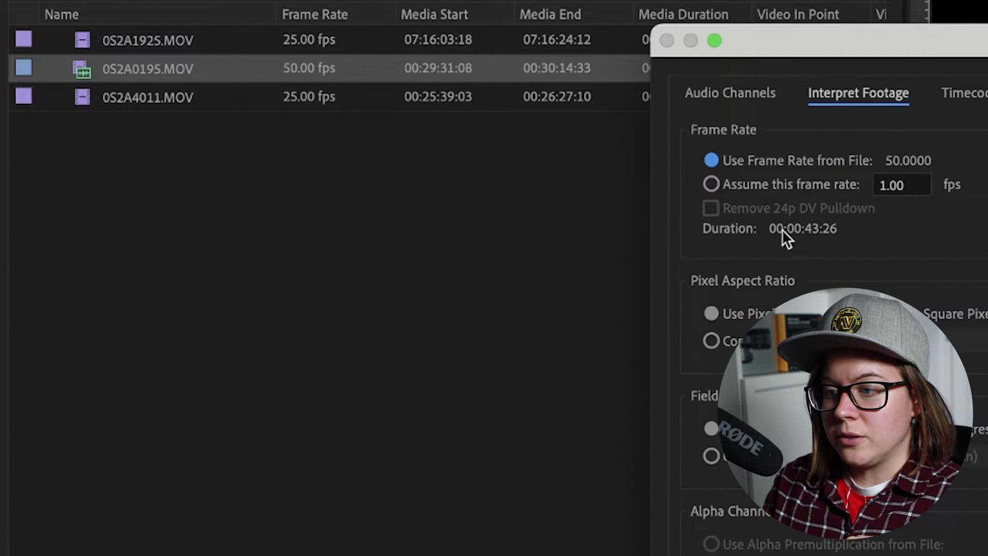
{"action": "left_click", "coordinate": [177, 183]}
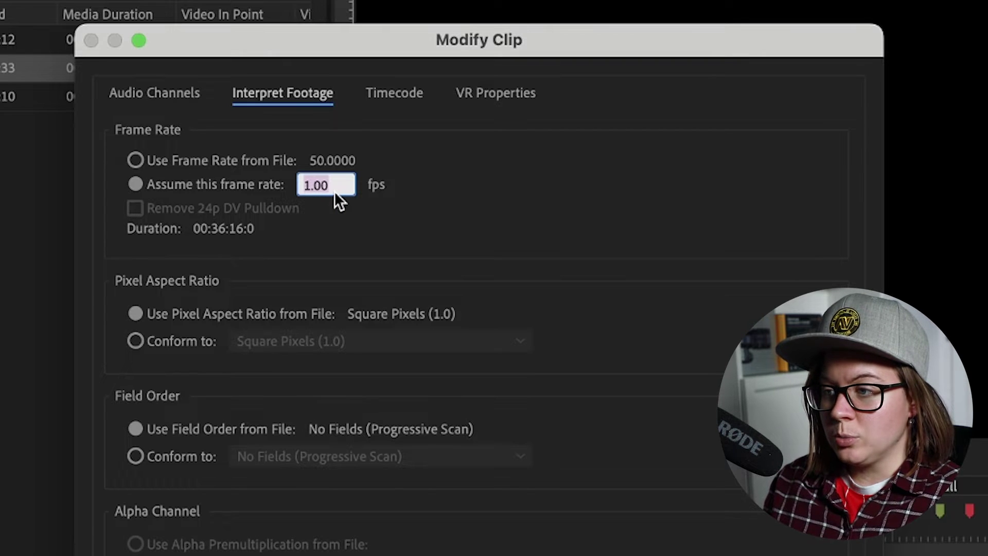
{"action": "type", "text": "2"}
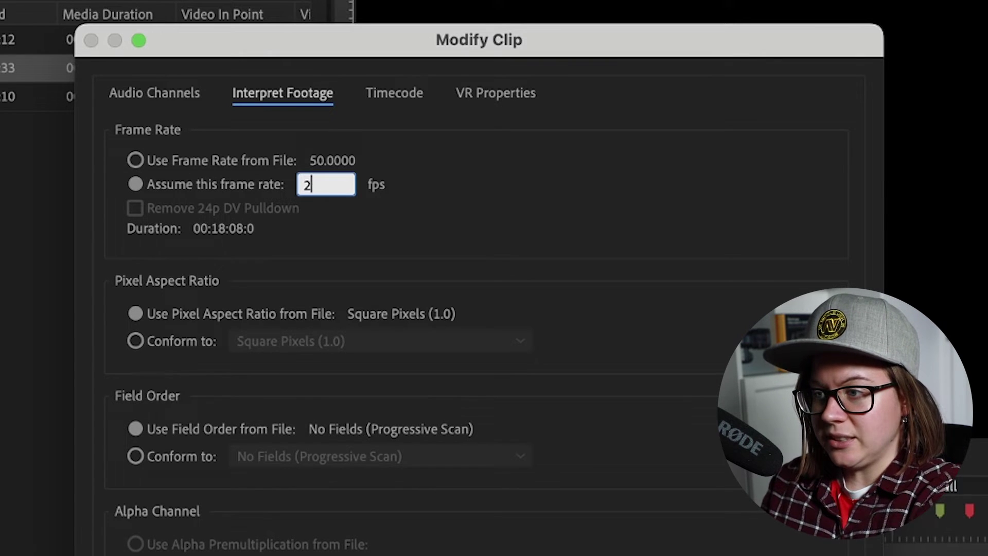
{"action": "type", "text": "30"}
{"action": "key", "text": "BackSpace"}
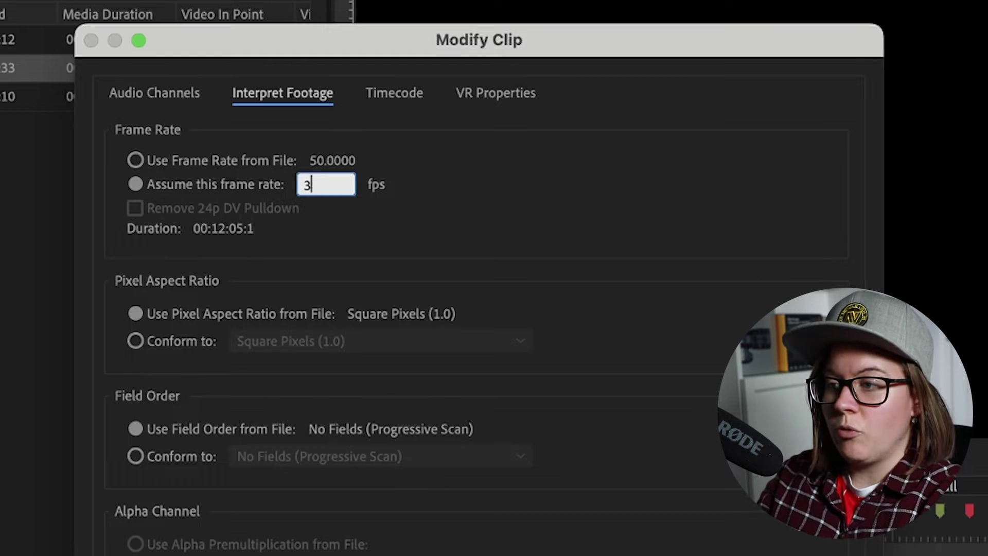
{"action": "type", "text": "25"}
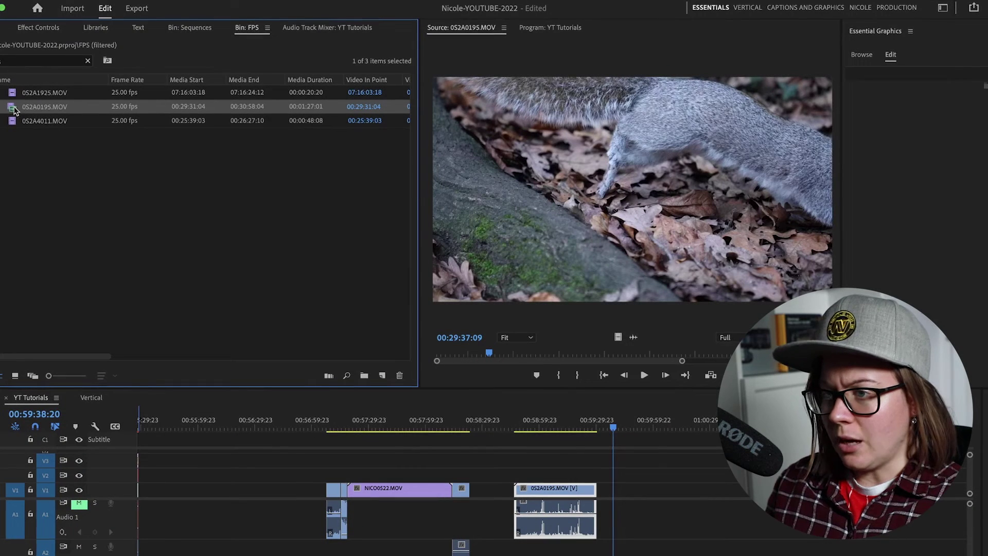
{"action": "left_click_drag", "start_coordinate": [15, 110], "coordinate": [630, 484]}
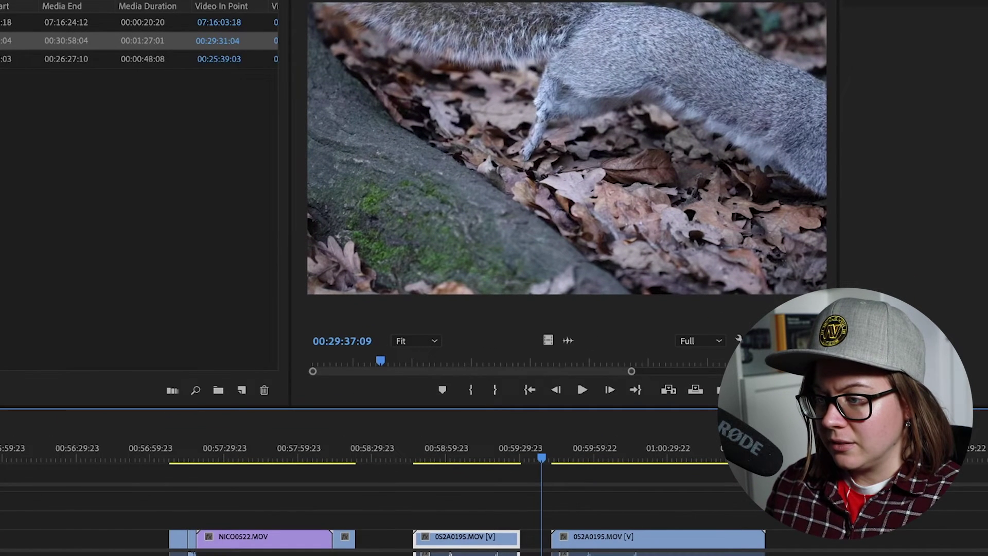
Step: Unlink the squirrel clips' video from their audio, shift one up a track and back, then play the slowed footage
{"action": "left_click", "coordinate": [607, 537]}
{"action": "key", "text": "ctrl+l"}
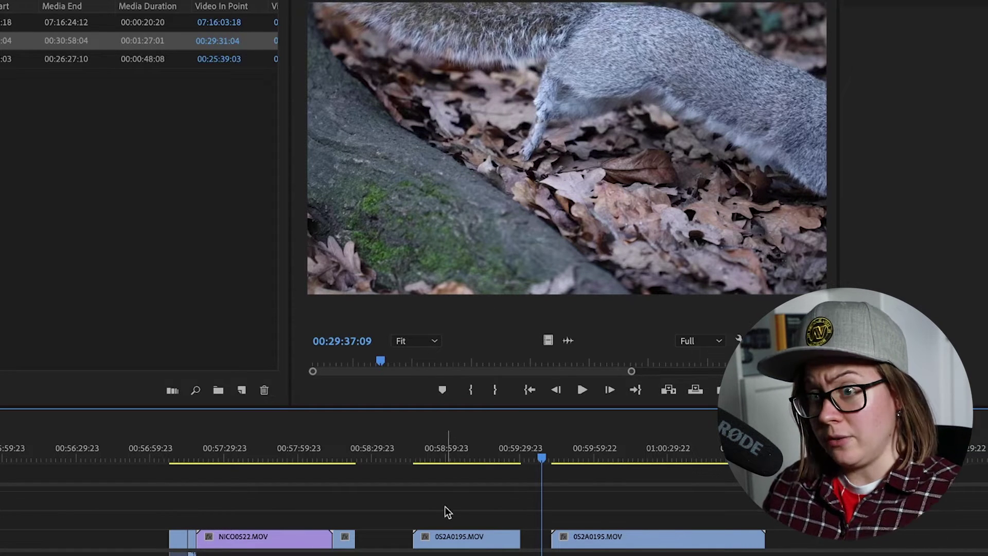
{"action": "left_click_drag", "start_coordinate": [475, 539], "coordinate": [608, 523]}
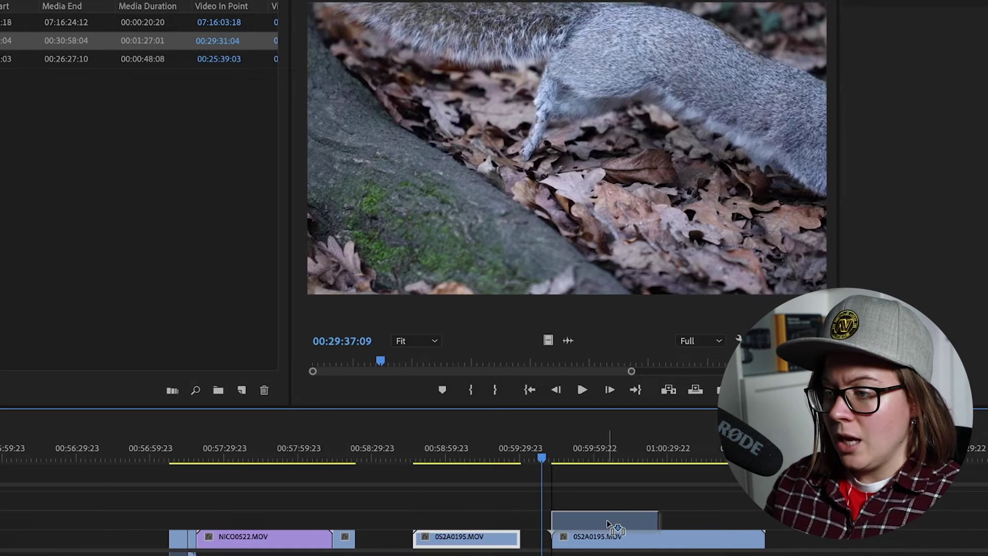
{"action": "left_click_drag", "start_coordinate": [632, 459], "coordinate": [708, 470]}
{"action": "left_click_drag", "start_coordinate": [560, 525], "coordinate": [405, 536]}
{"action": "left_click_drag", "start_coordinate": [558, 457], "coordinate": [633, 459]}
{"action": "key", "text": "space"}
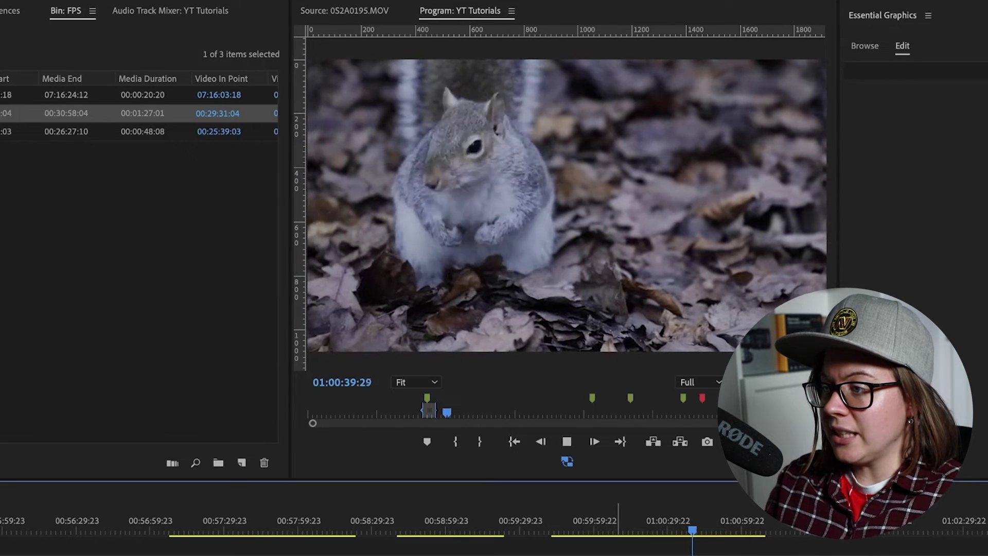
{"action": "key", "text": "space"}
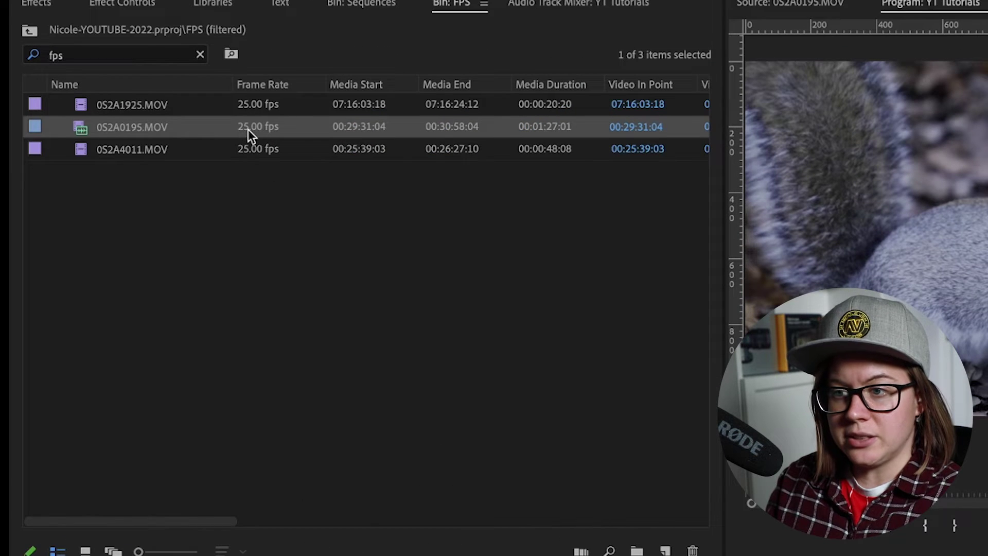
Step: Preview skate clip 0S2A1925.MOV in the Source Monitor, then load and play 0S2A4011.MOV
{"action": "mouse_move", "coordinate": [248, 129]}
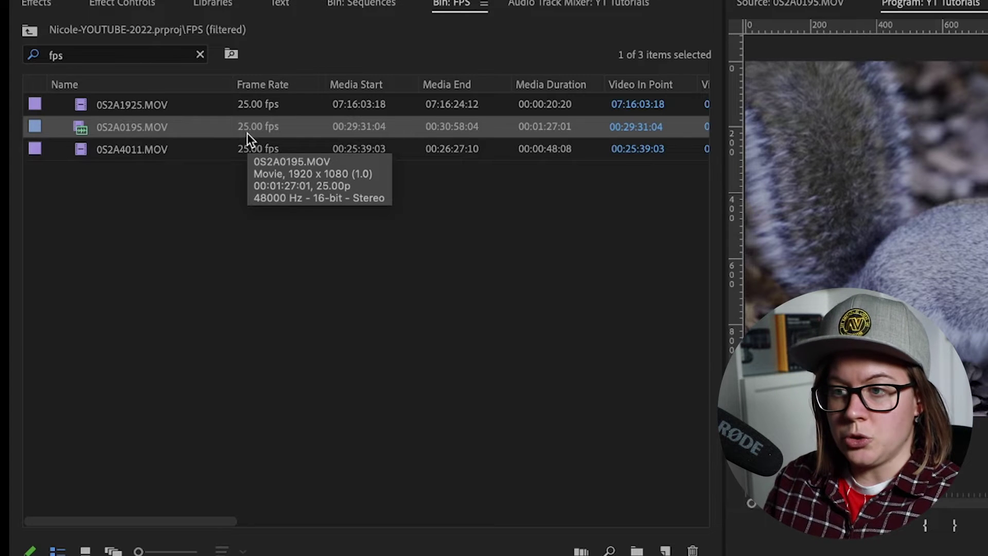
{"action": "left_click", "coordinate": [180, 183]}
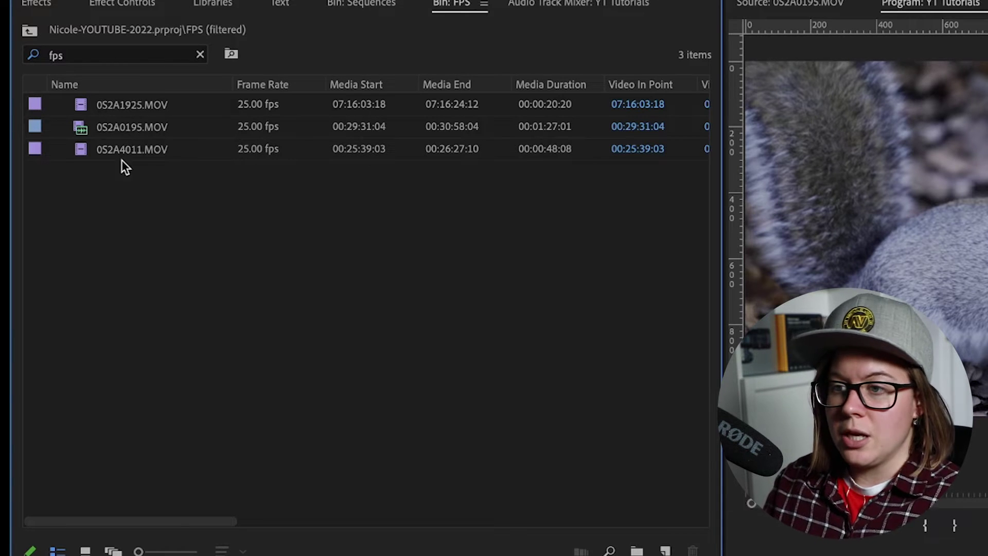
{"action": "left_click", "coordinate": [86, 110]}
{"action": "double_click", "coordinate": [83, 106]}
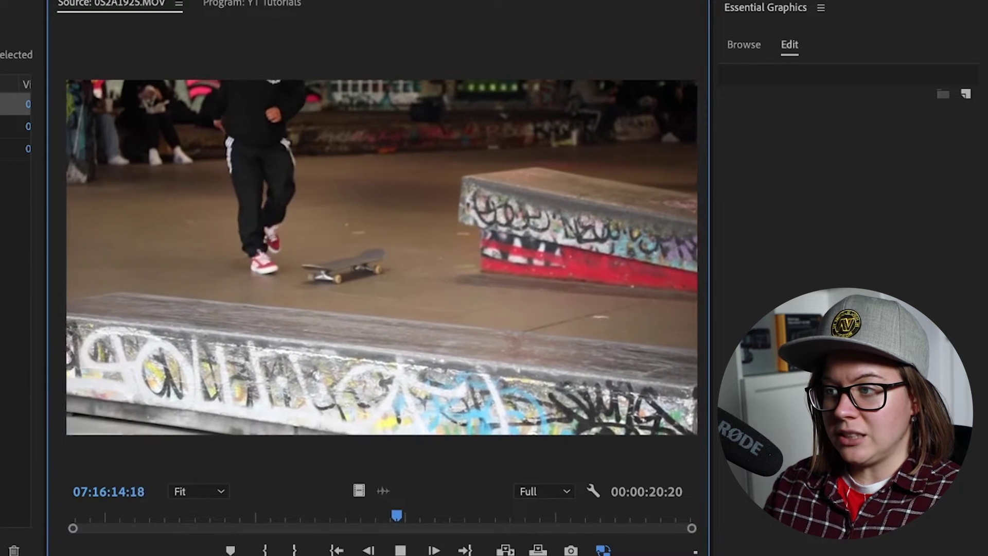
{"action": "key", "text": "space"}
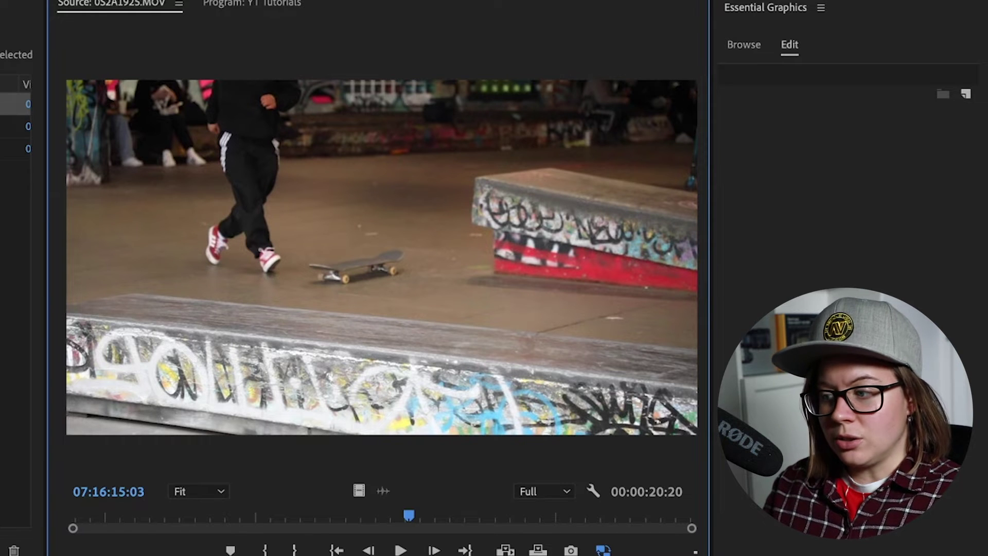
{"action": "double_click", "coordinate": [16, 149]}
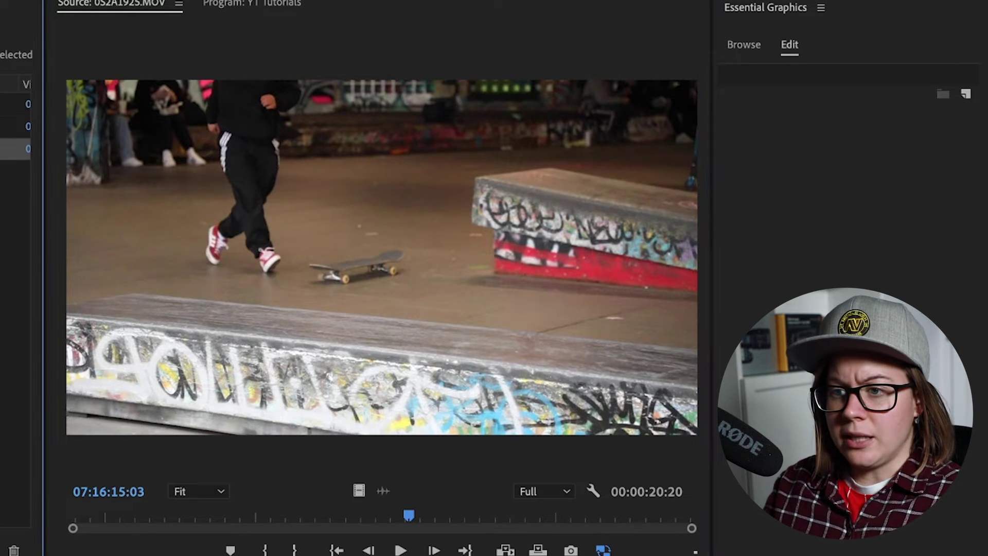
{"action": "key", "text": "space"}
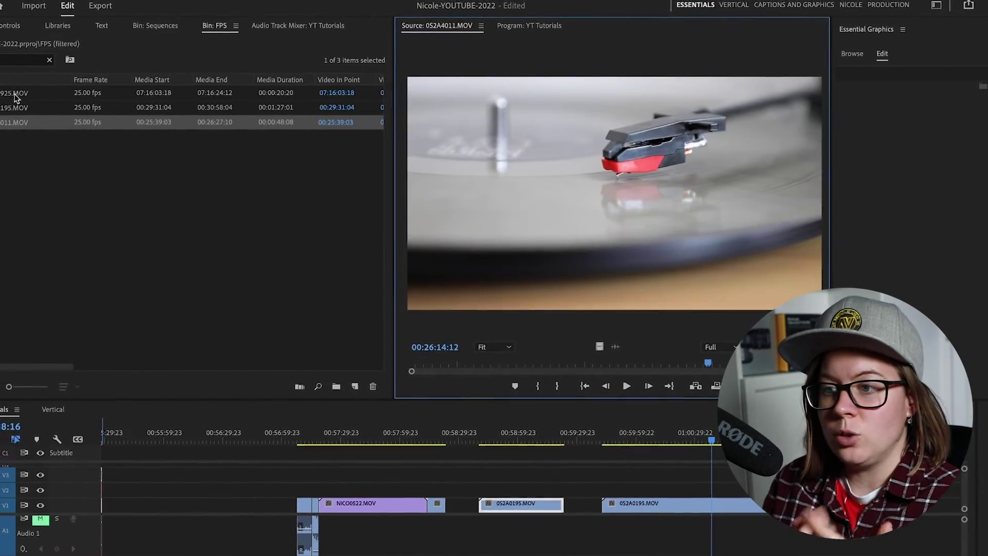
Step: Interpret 0S2A1925.MOV with an assumed frame rate of 100 fps
{"action": "left_click", "coordinate": [15, 95]}
{"action": "right_click", "coordinate": [4, 91]}
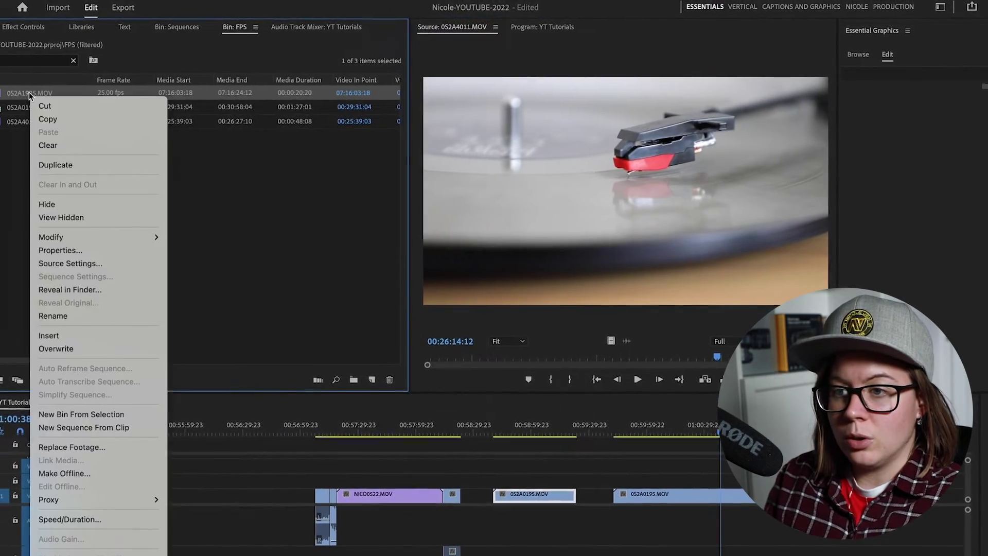
{"action": "mouse_move", "coordinate": [145, 234]}
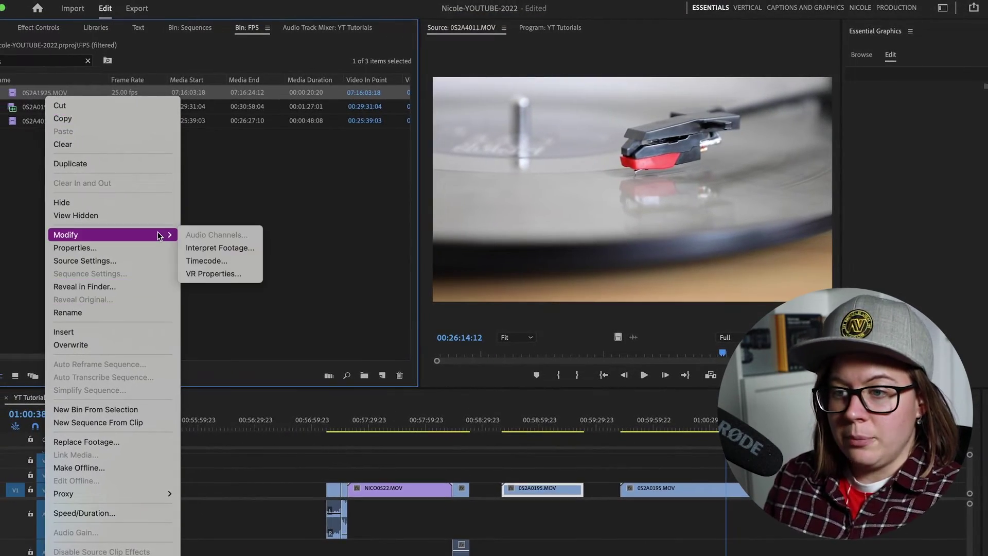
{"action": "left_click", "coordinate": [216, 248]}
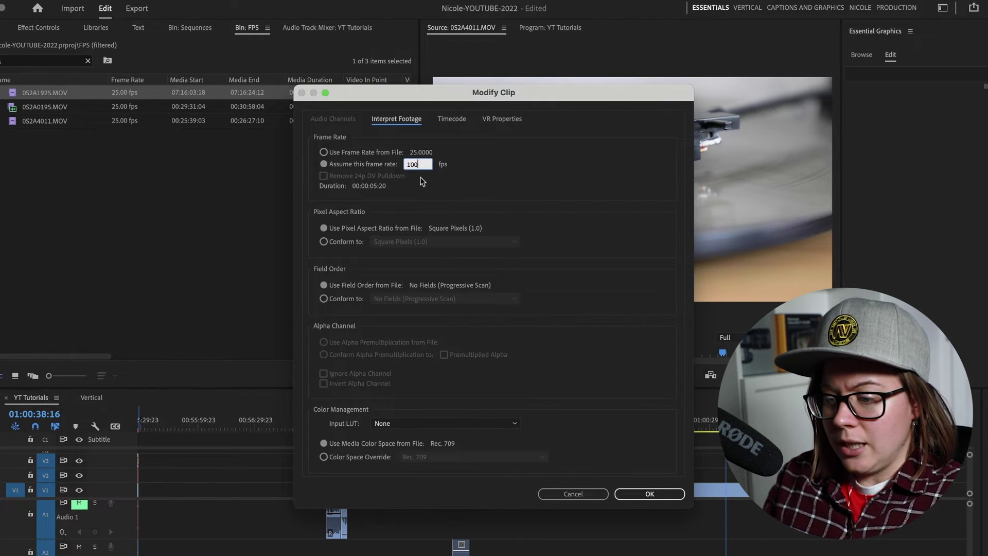
{"action": "key", "text": "Tab"}
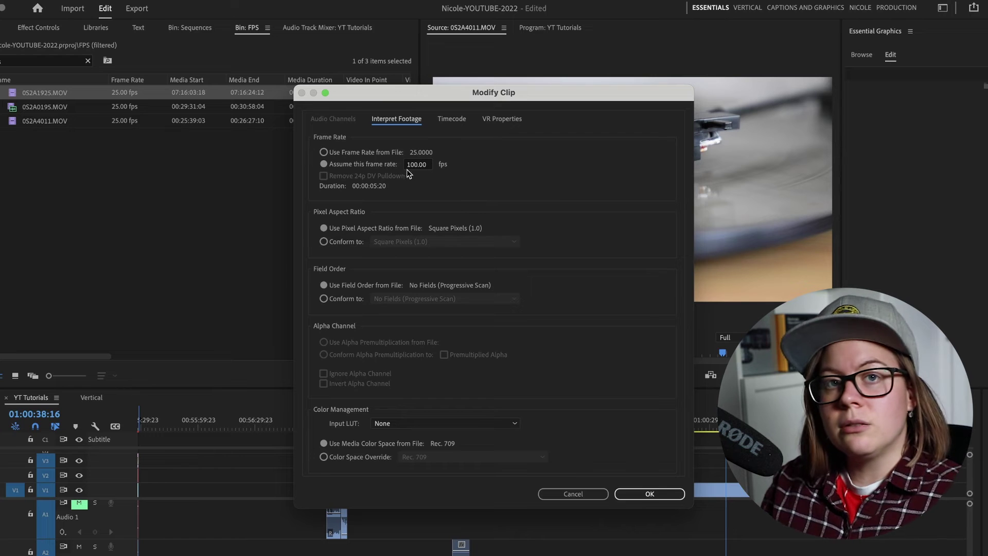
{"action": "left_click", "coordinate": [631, 499]}
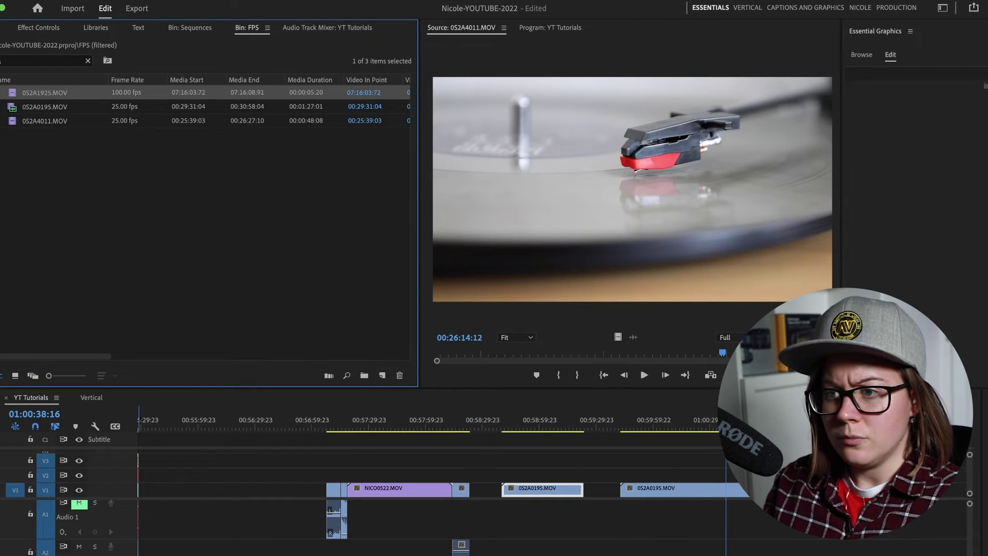
Step: Zoom the timeline onto the skate clip and play it back at 100 fps
{"action": "left_click", "coordinate": [806, 419]}
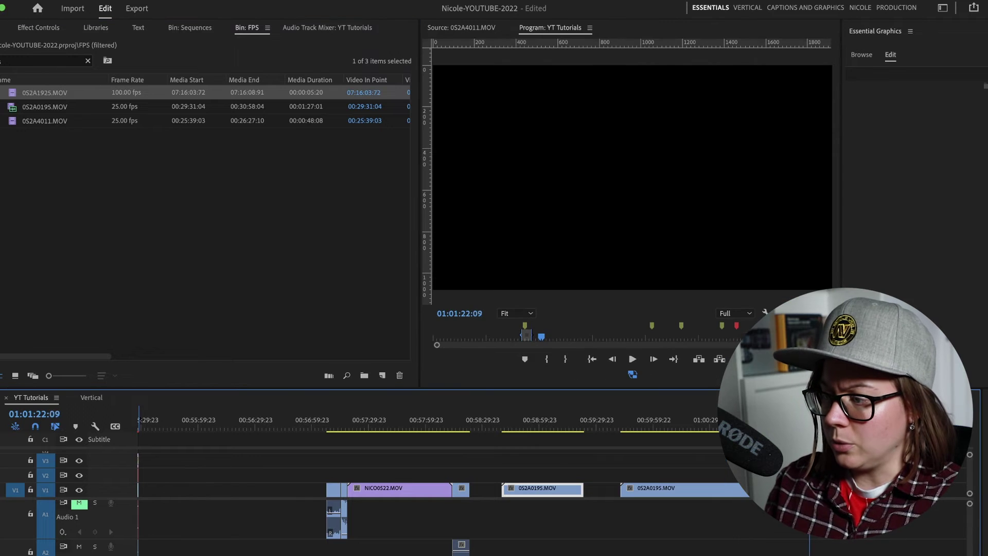
{"action": "key", "text": "equal"}
{"action": "key", "text": "equal"}
{"action": "key", "text": "equal"}
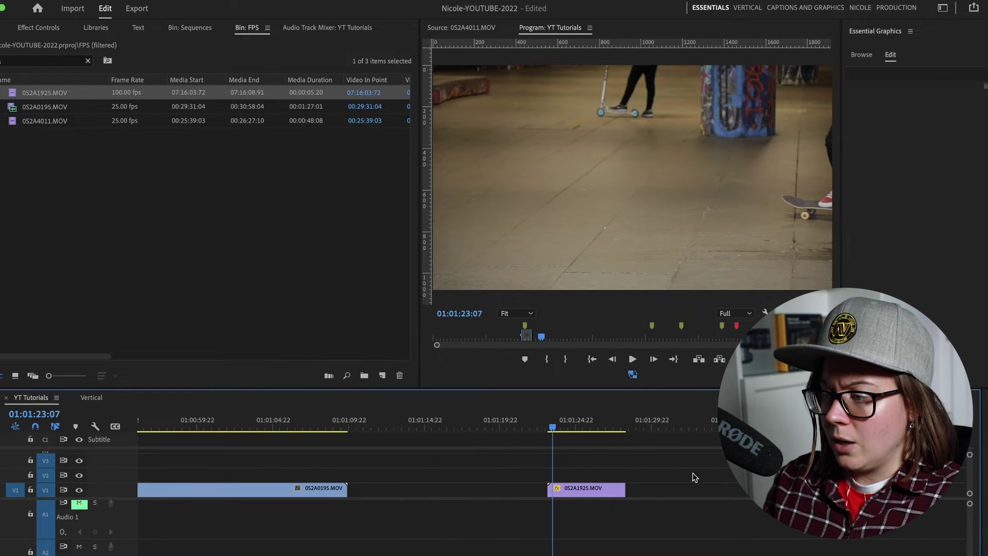
{"action": "left_click", "coordinate": [549, 426]}
{"action": "key", "text": "space"}
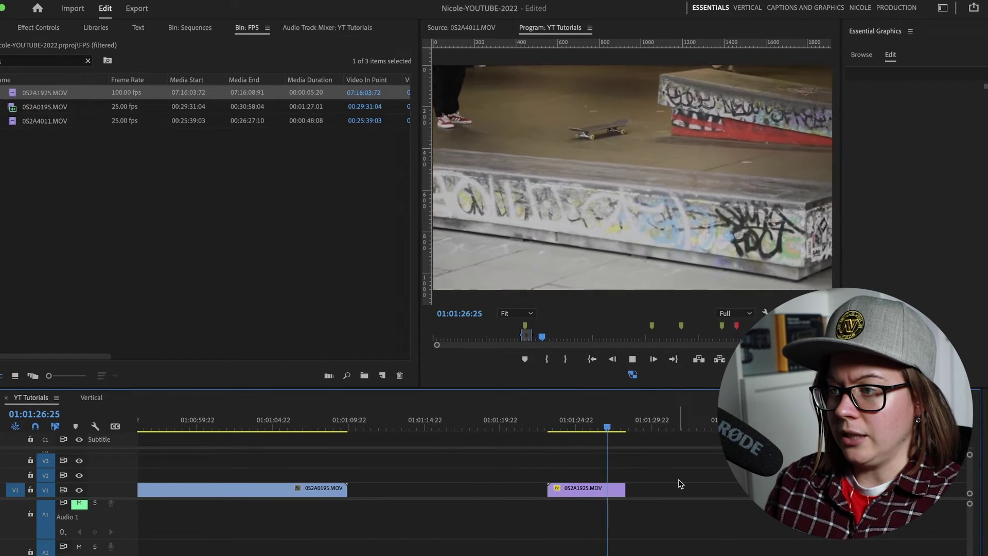
{"action": "key", "text": "space"}
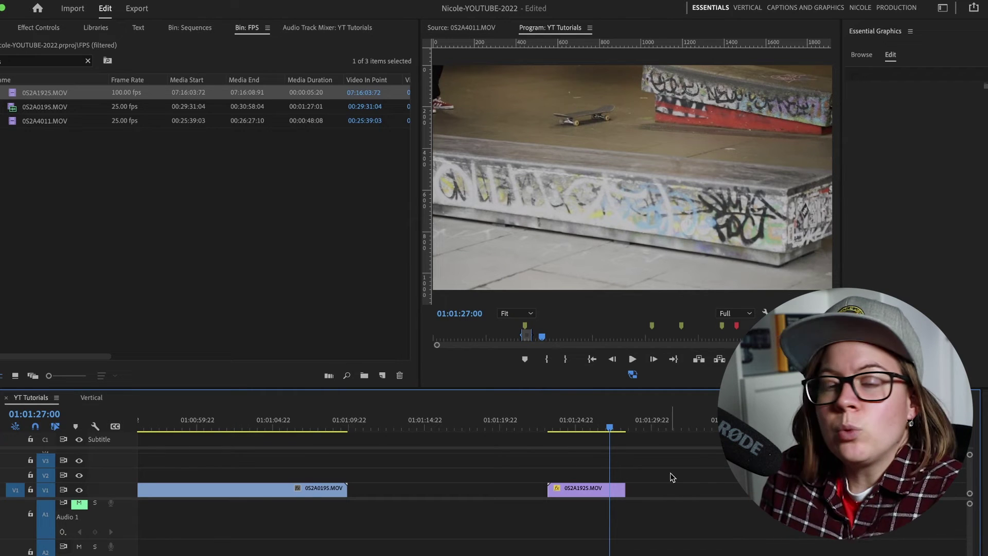
Step: Undo the 100 fps change so 0S2A1925.MOV is back at 25 fps, then place it on V1
{"action": "left_click", "coordinate": [113, 201]}
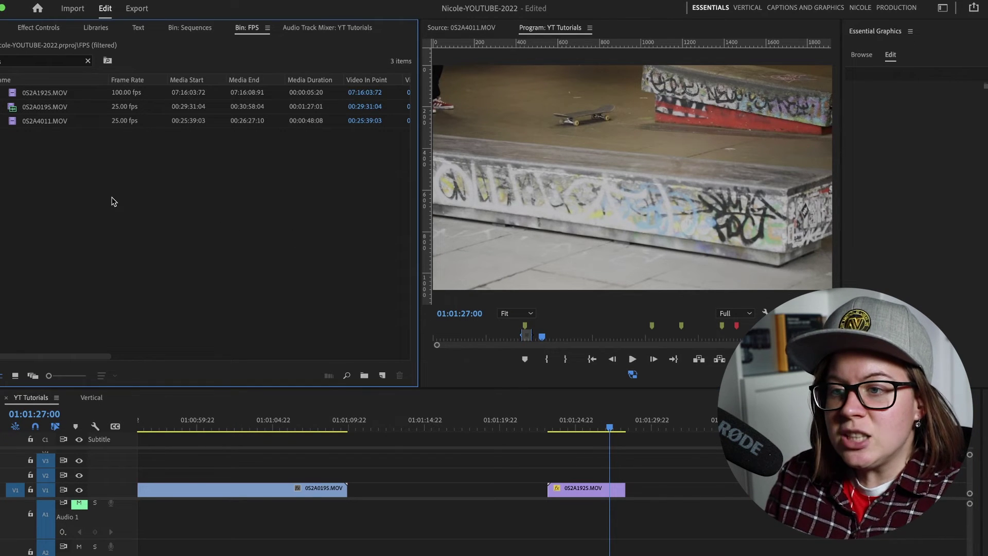
{"action": "key", "text": "ctrl+z"}
{"action": "left_click", "coordinate": [91, 93]}
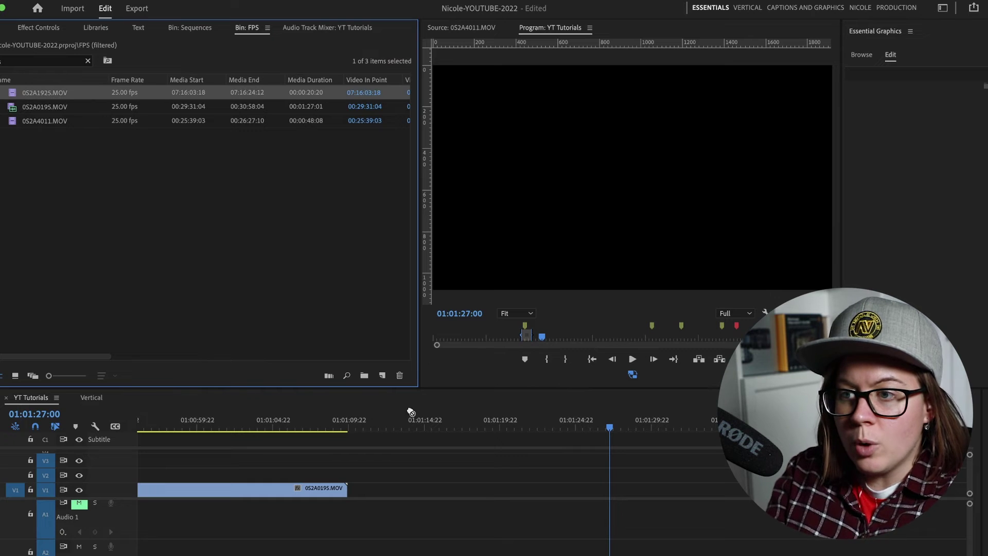
{"action": "left_click_drag", "start_coordinate": [410, 411], "coordinate": [539, 489]}
{"action": "left_click", "coordinate": [556, 427]}
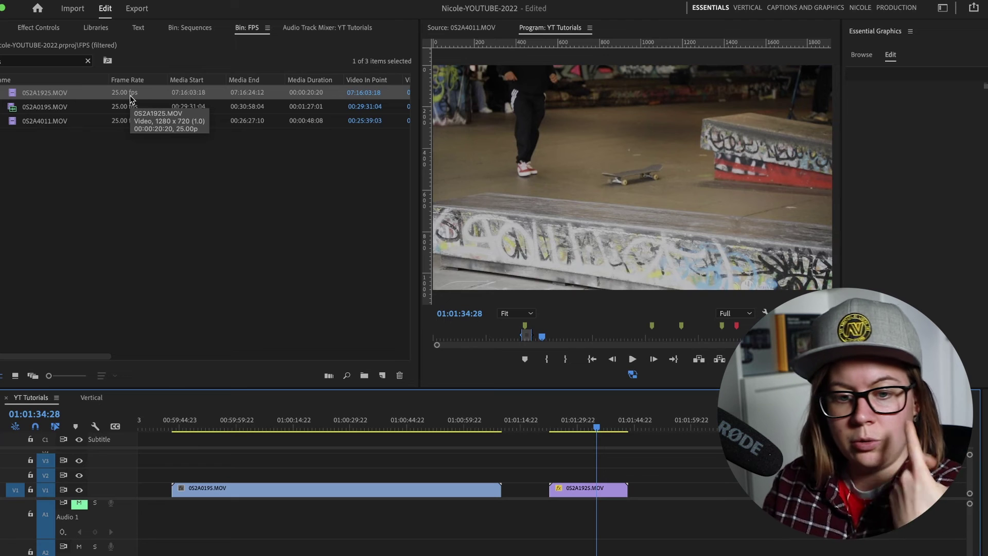
Step: Load the turntable clip 0S2A4011.MOV from the bin into the Source Monitor
{"action": "double_click", "coordinate": [15, 121]}
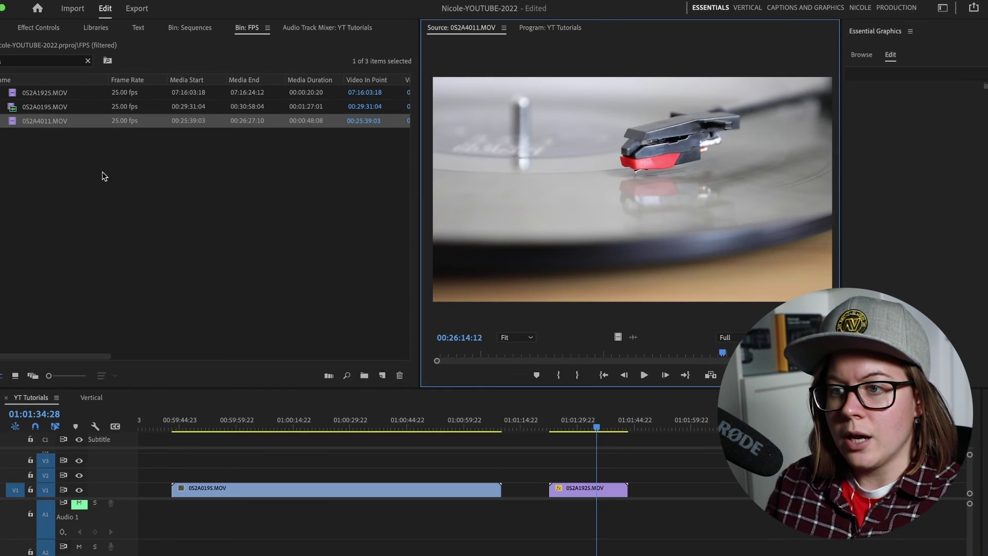